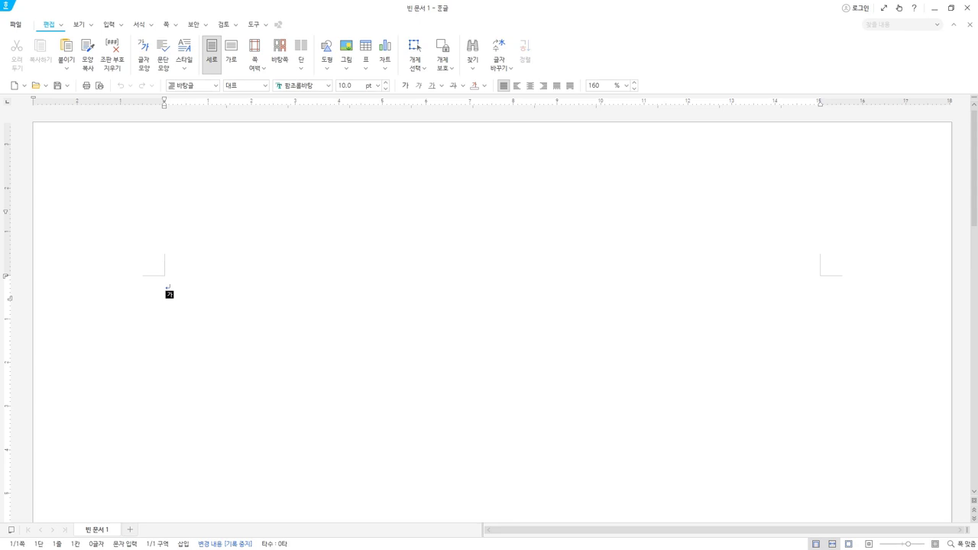
Switch to the PART 01 folder window and open both 차트.hwp and 차트(풀이결과).hwp.
key(alt+Tab)
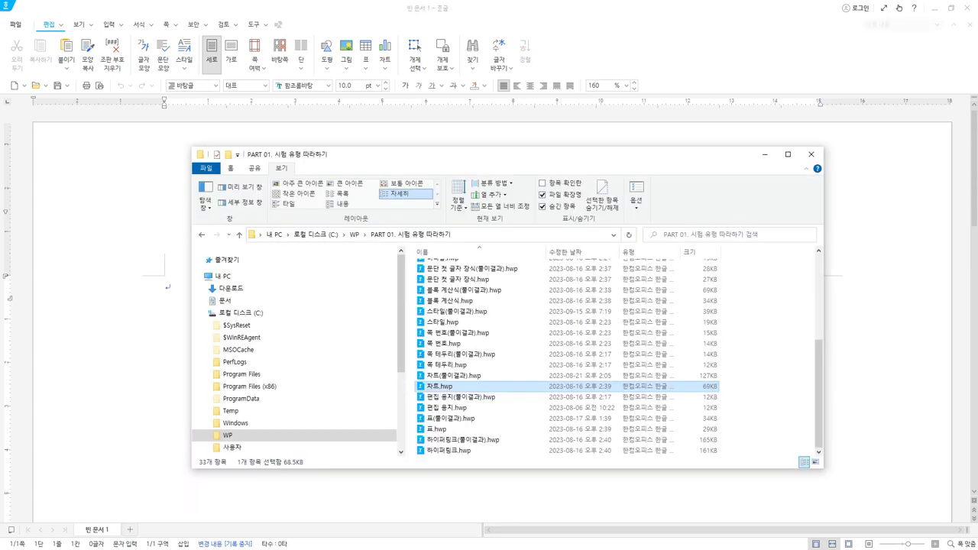
click(474, 387)
ctrl+click(474, 376)
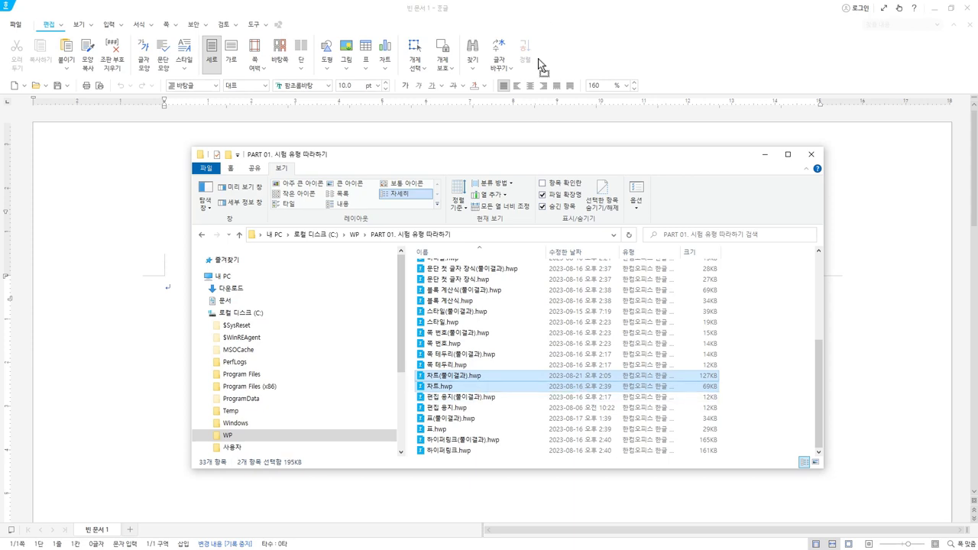
key(Return)
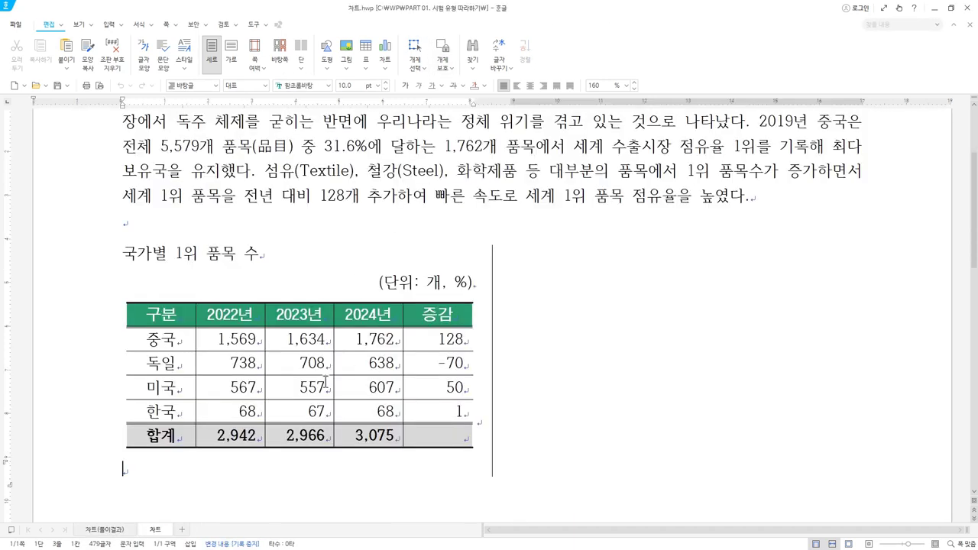
Examine the finished combination chart in 차트(풀이결과) and the table cells from 구분 to 2024년 that it draws on.
click(120, 530)
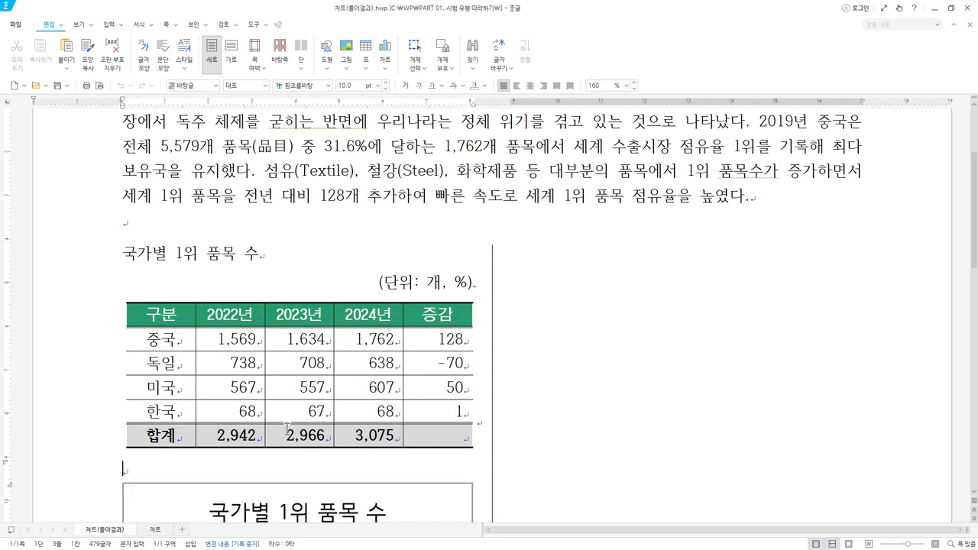
scroll(286, 430, down, 3)
scroll(286, 429, down, 3)
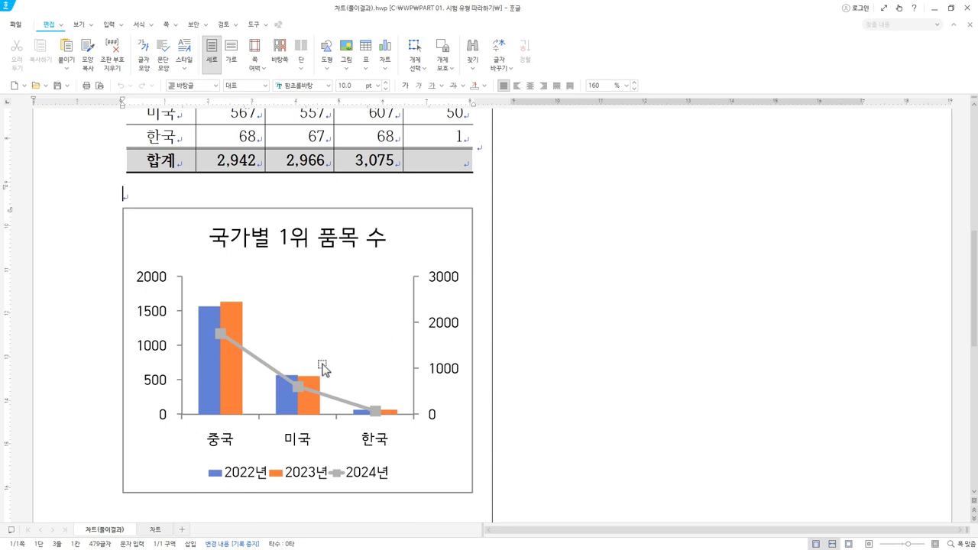
scroll(322, 370, up, 2)
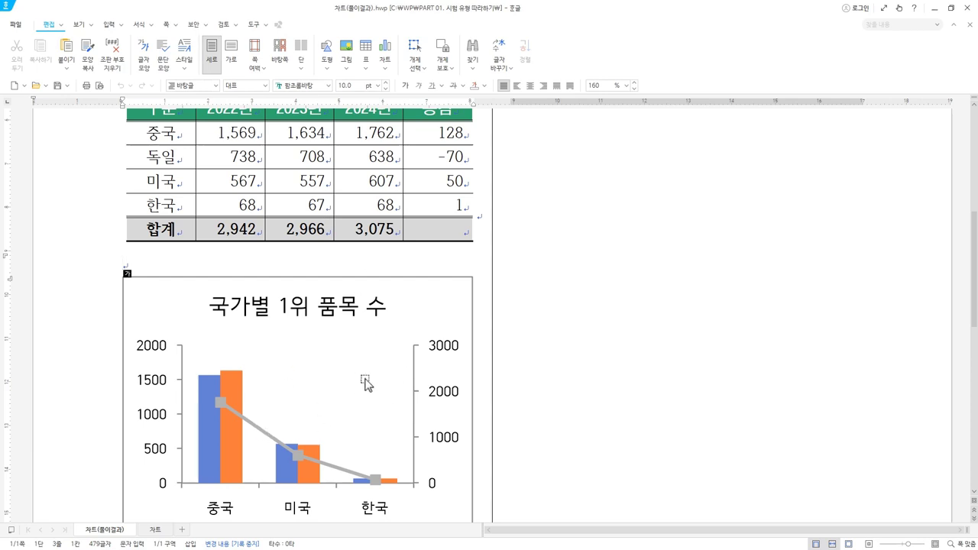
click(326, 402)
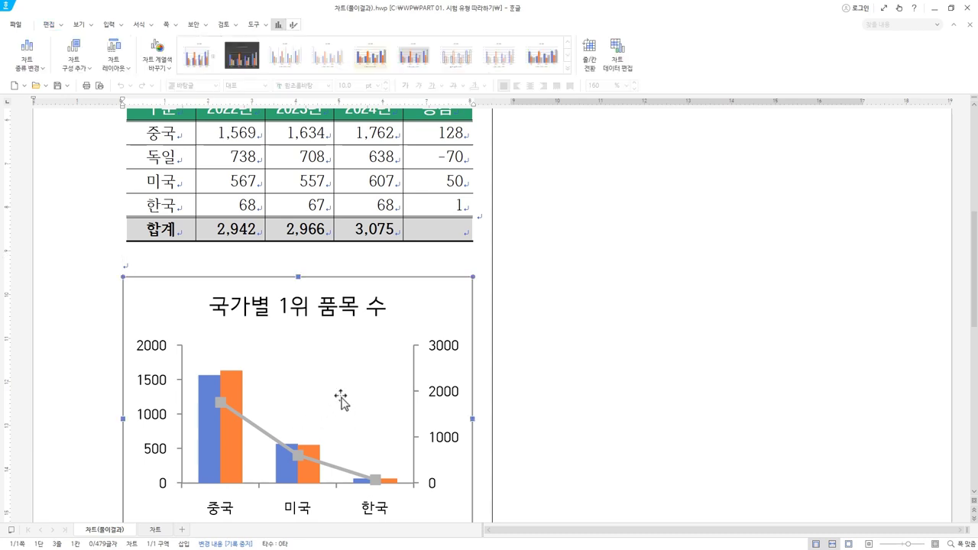
scroll(341, 399, down, 2)
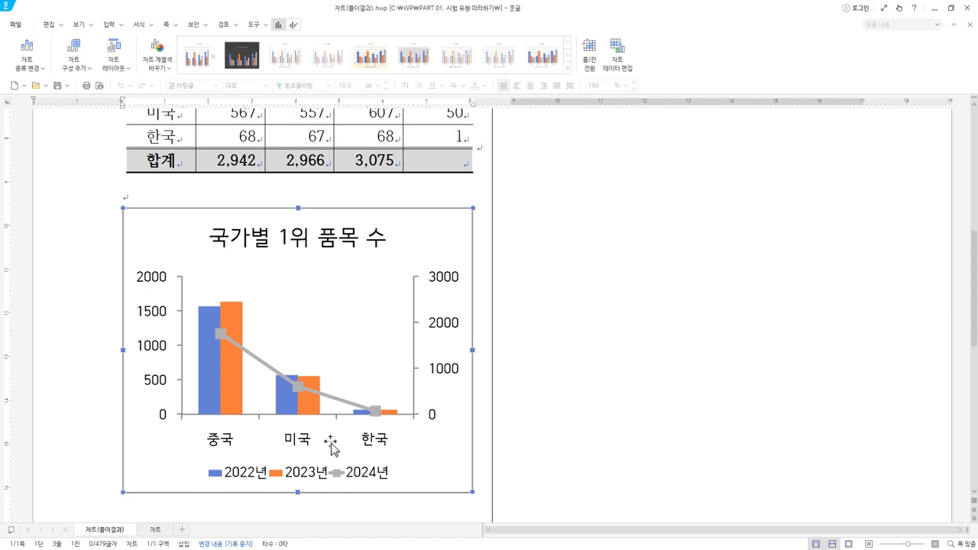
scroll(336, 431, up, 1)
scroll(157, 301, up, 1)
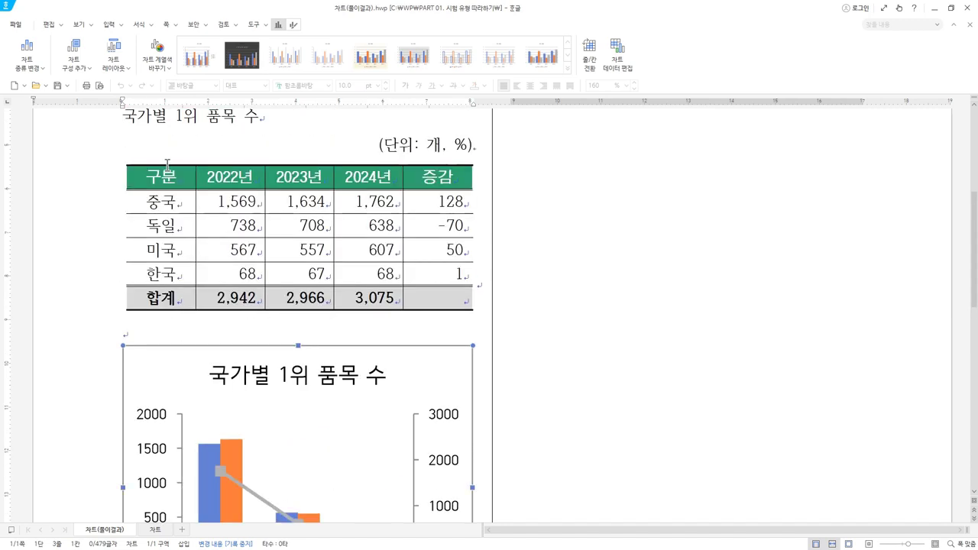
drag(167, 196, 168, 269)
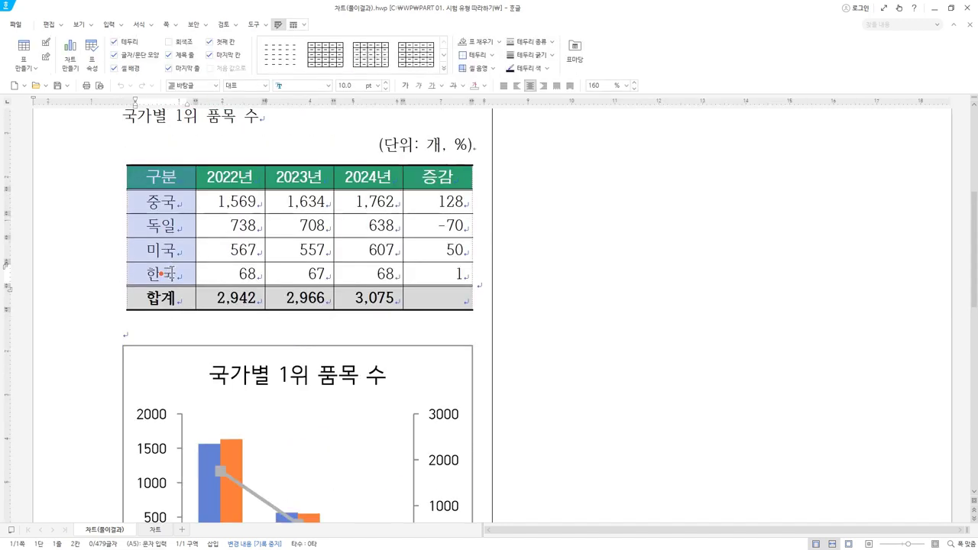
scroll(284, 214, down, 1)
drag(235, 119, 363, 218)
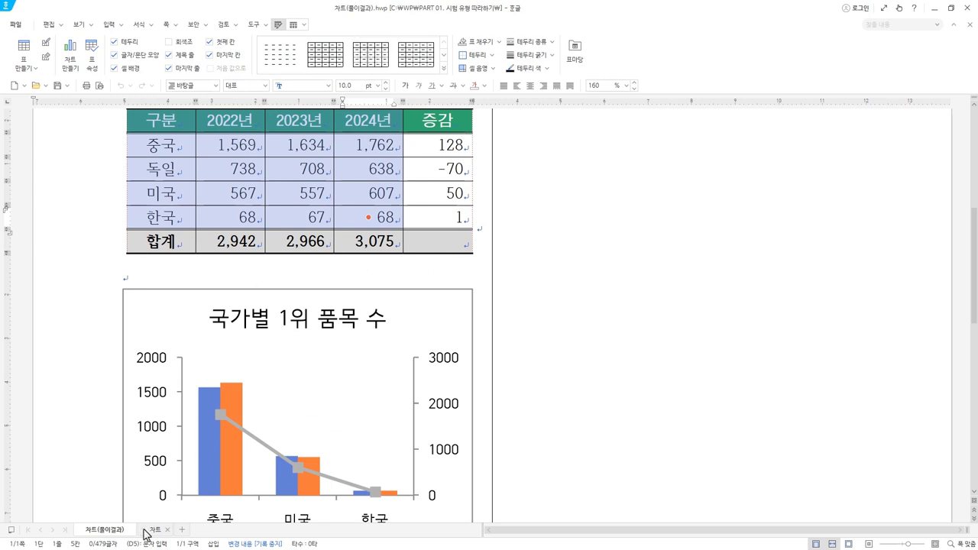
In the 차트 document, insert a clustered column chart from the table's 구분 to 2024년 columns, header through 한국 row.
key(ctrl+Tab)
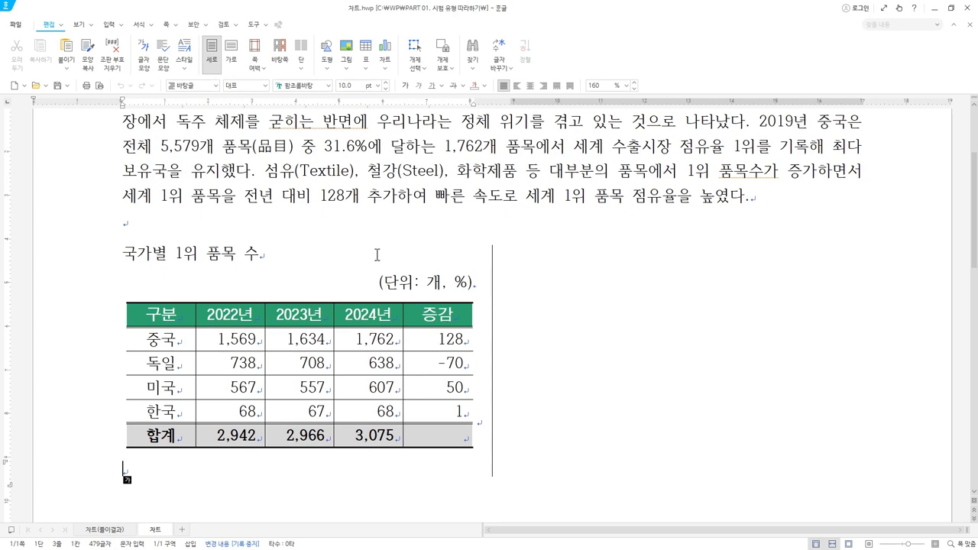
scroll(378, 254, down, 2)
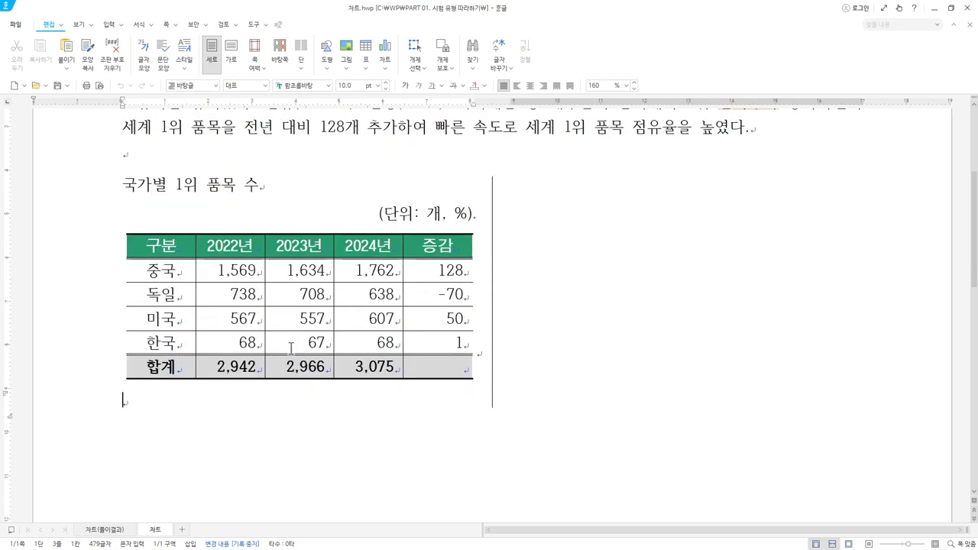
mouse_move(158, 246)
mouse_down()
mouse_move(368, 246)
mouse_move(374, 341)
mouse_up()
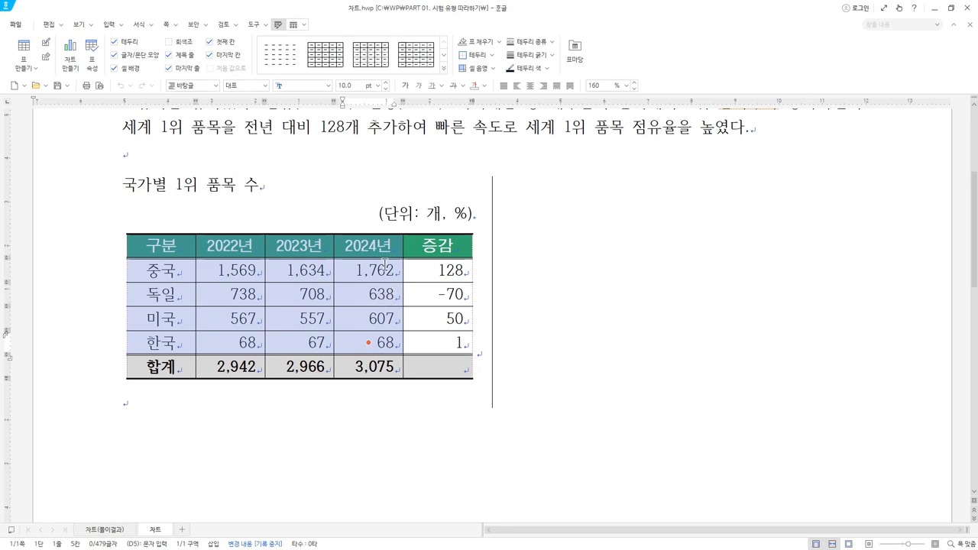
drag(183, 264, 352, 333)
right_click(370, 245)
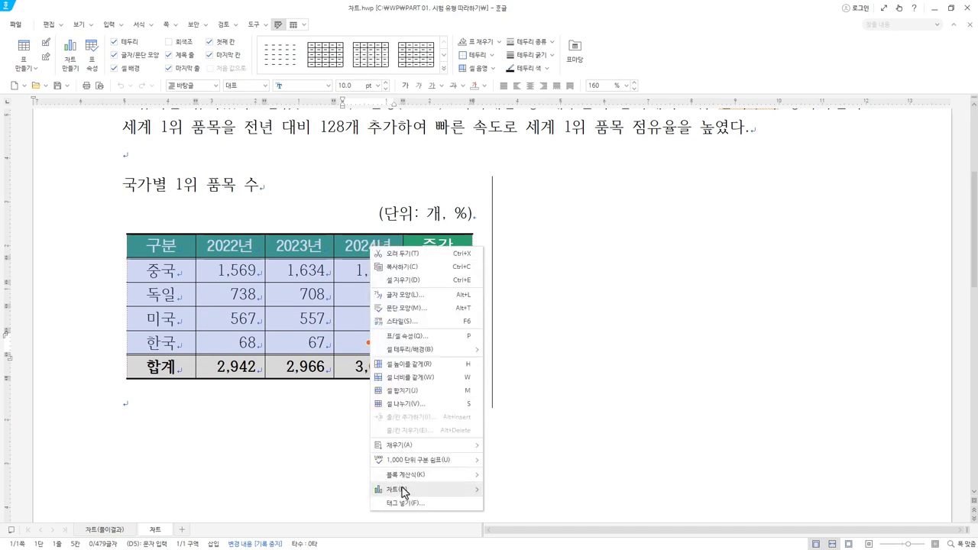
mouse_move(403, 491)
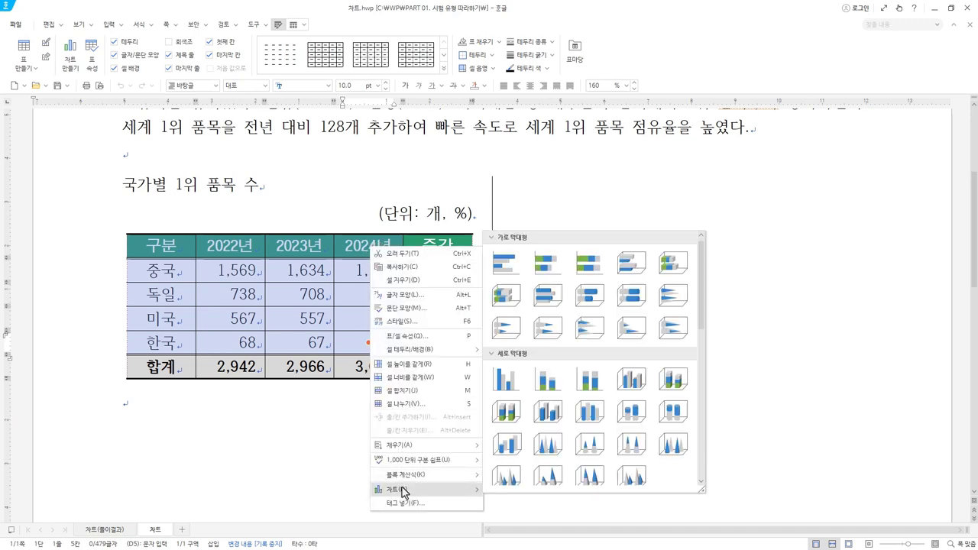
click(514, 383)
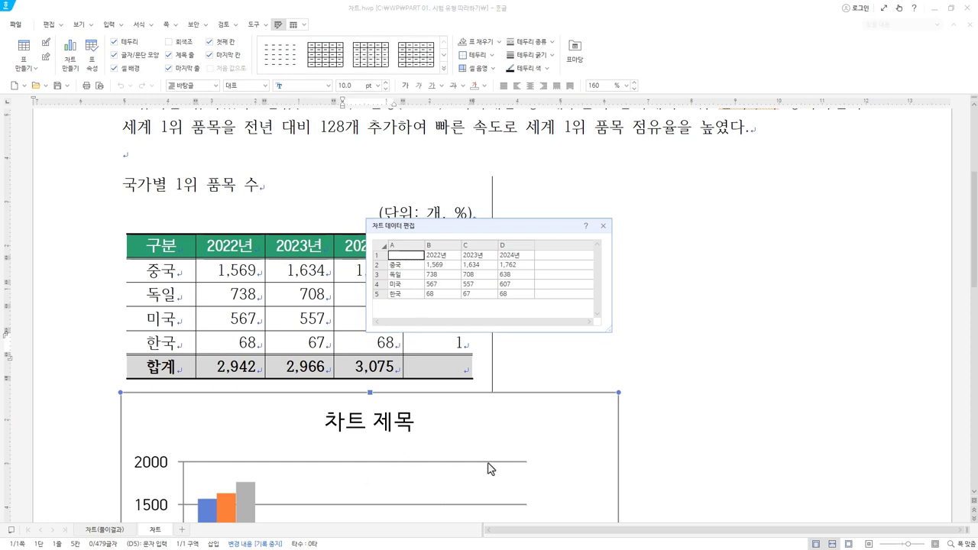
Delete the 독일 row from the chart data and close the data editor.
click(383, 276)
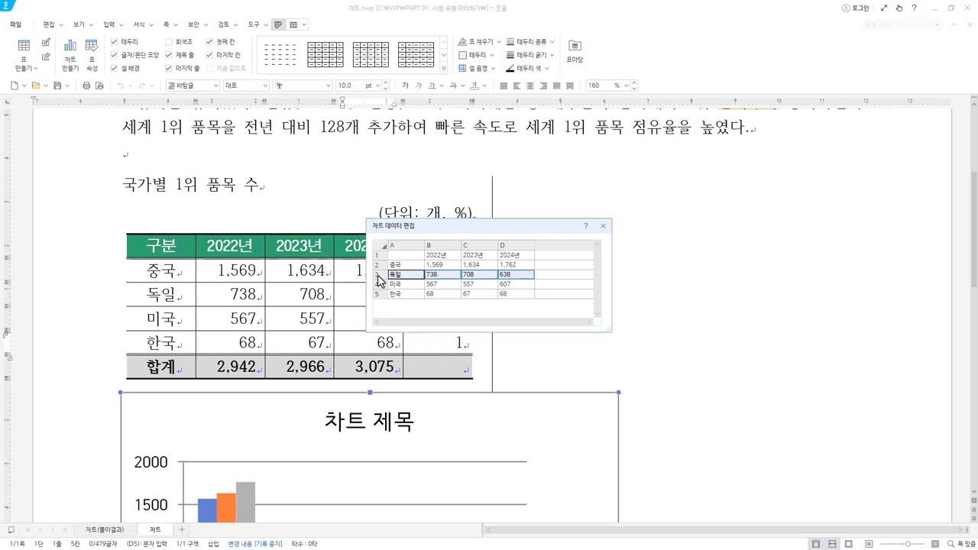
right_click(380, 279)
click(404, 300)
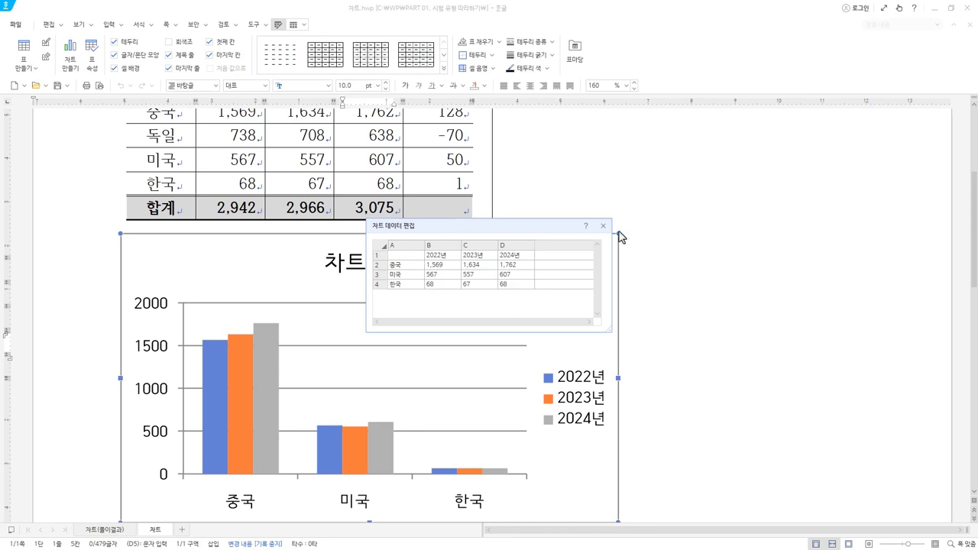
click(603, 226)
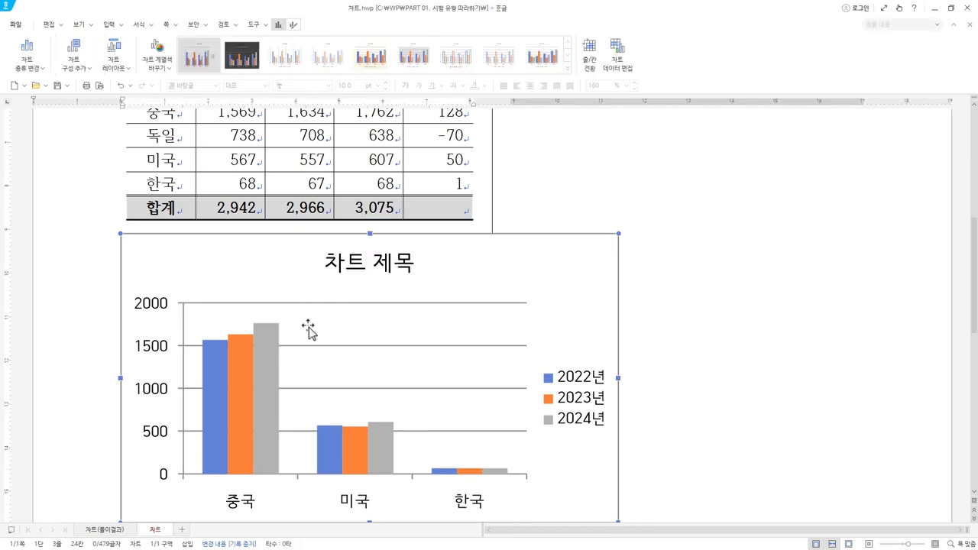
Insert a second clustered column chart from the header, 중국, 미국 and 한국 rows through 2024년, leaving out 독일.
scroll(306, 328, up, 3)
click(351, 224)
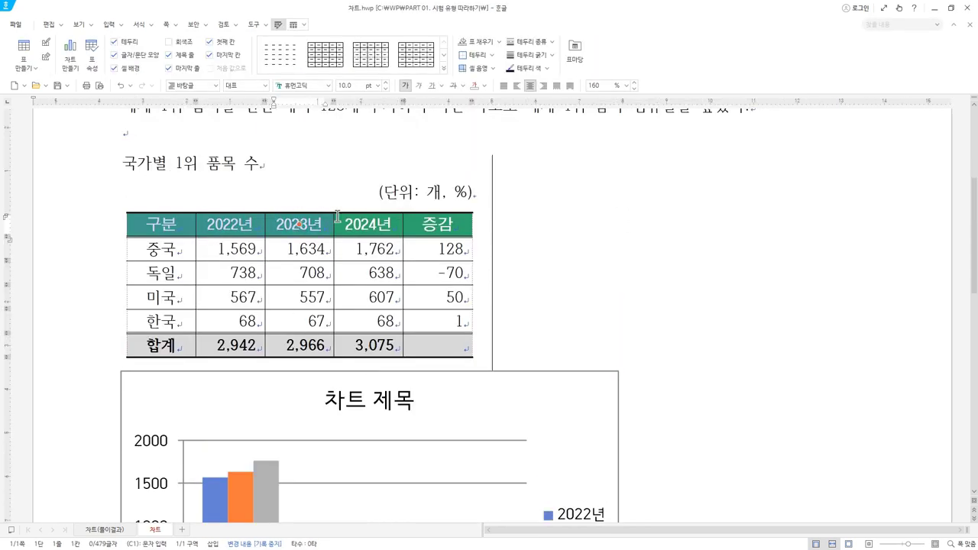
drag(369, 225, 373, 246)
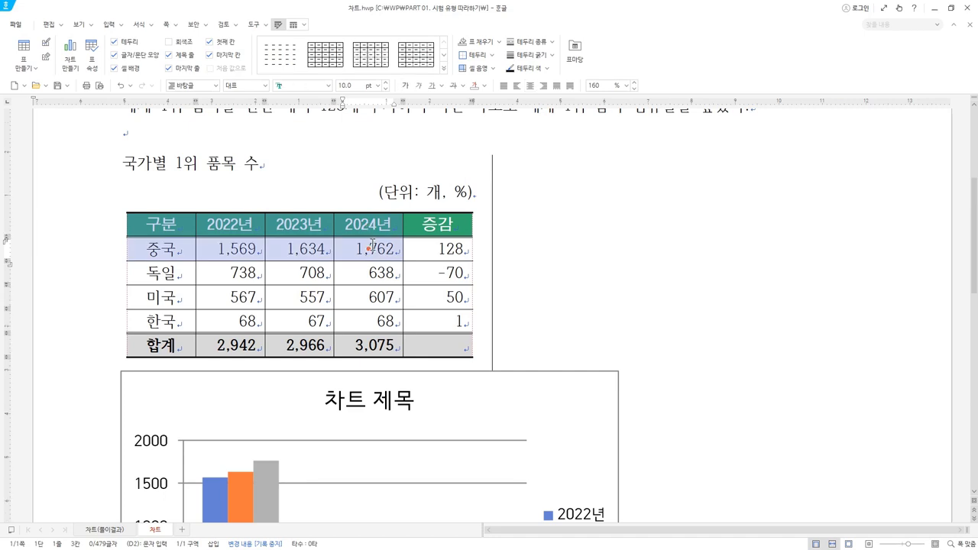
ctrl+drag(170, 299, 368, 321)
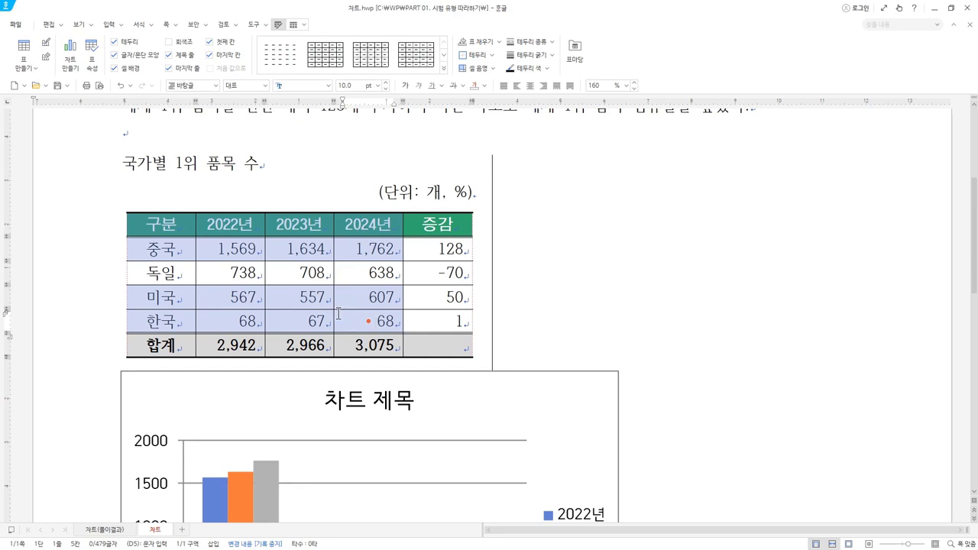
scroll(353, 204, down, 3)
scroll(354, 205, up, 2)
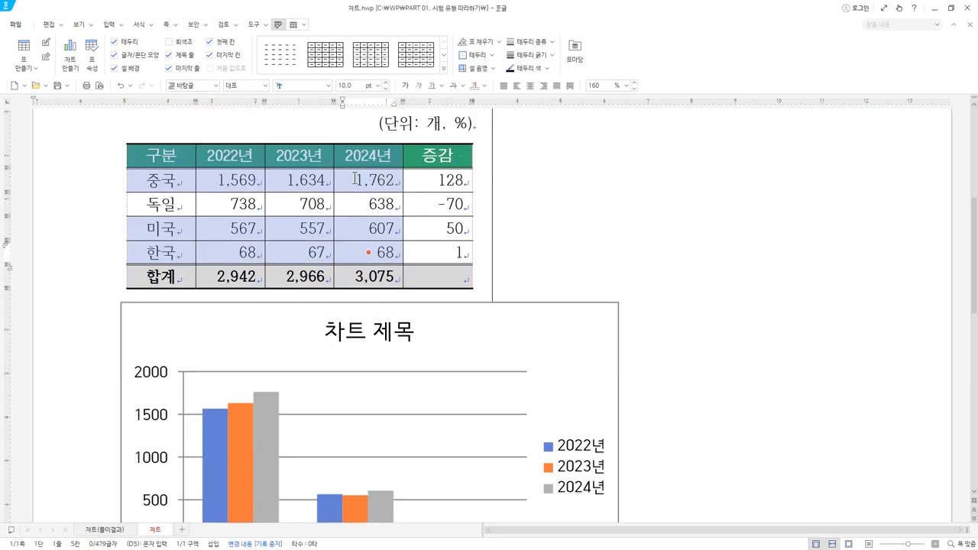
right_click(386, 166)
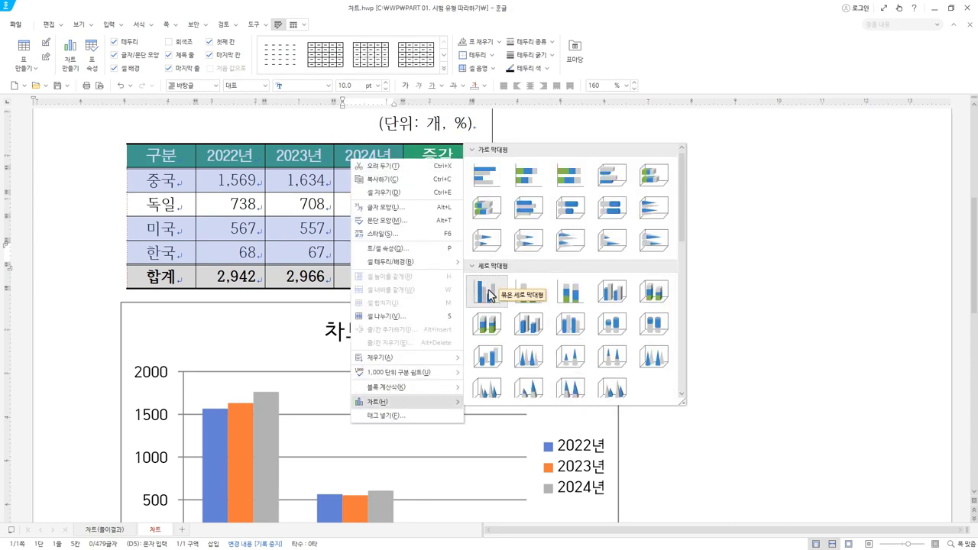
click(489, 295)
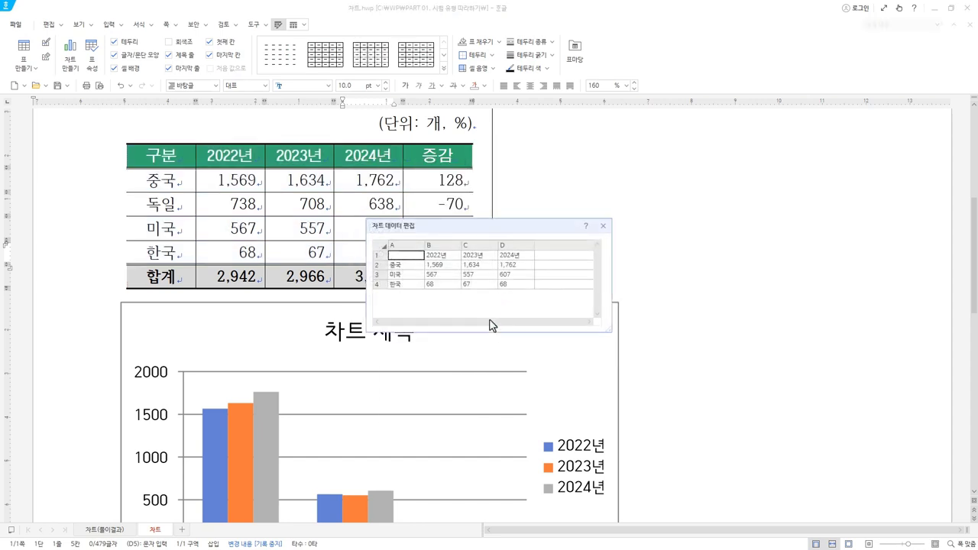
Check the second chart's data, then close and reopen its data editor before closing it again.
right_click(384, 273)
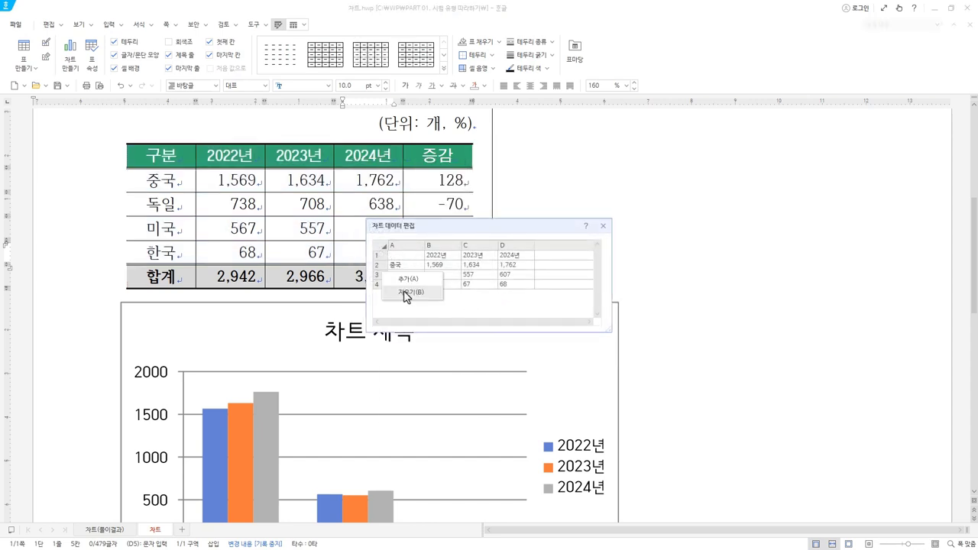
click(406, 254)
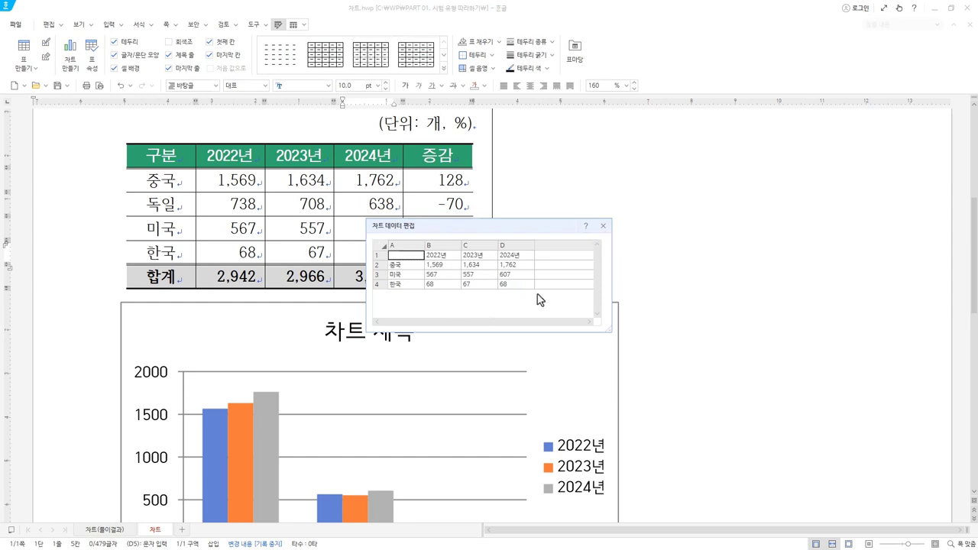
click(604, 227)
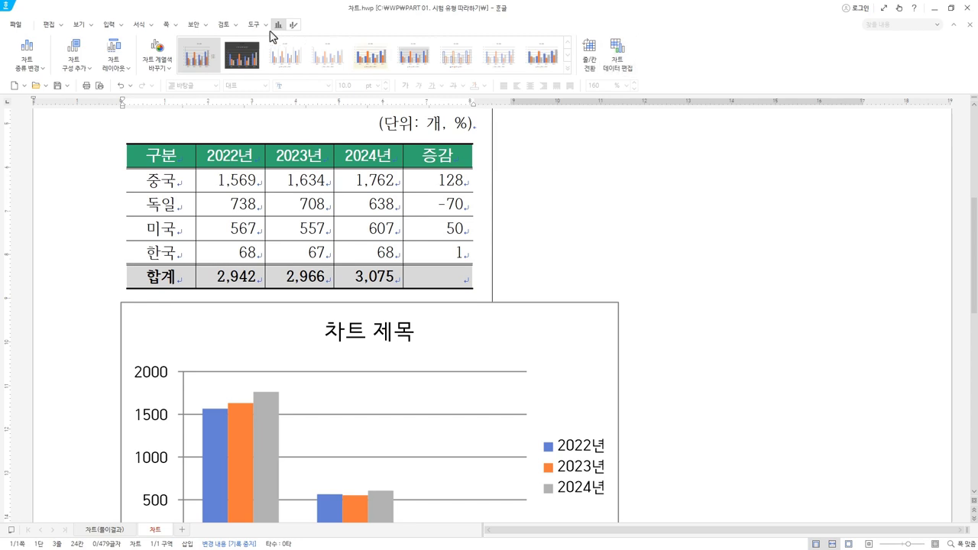
click(622, 66)
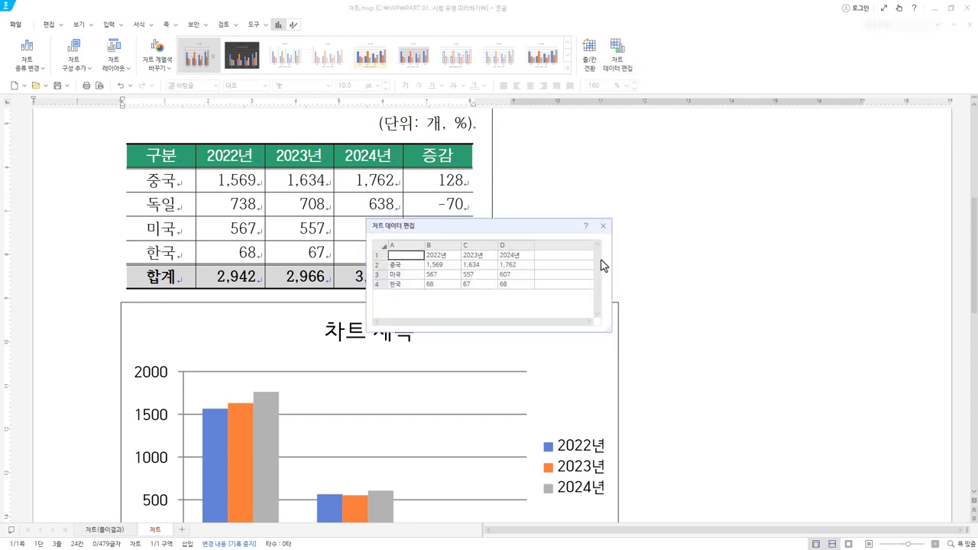
click(603, 226)
Delete the duplicate chart, keeping only one column chart below the table.
scroll(670, 343, down, 3)
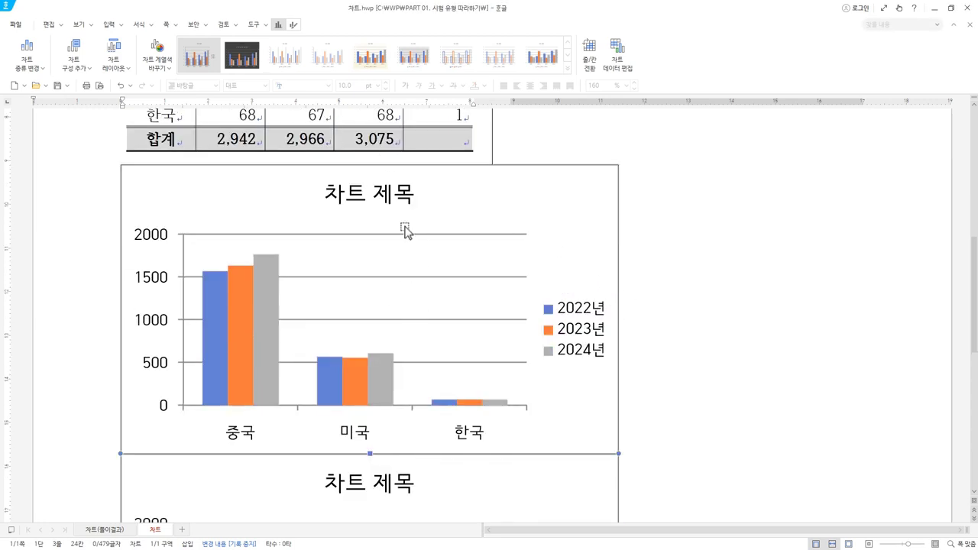
scroll(514, 306, down, 2)
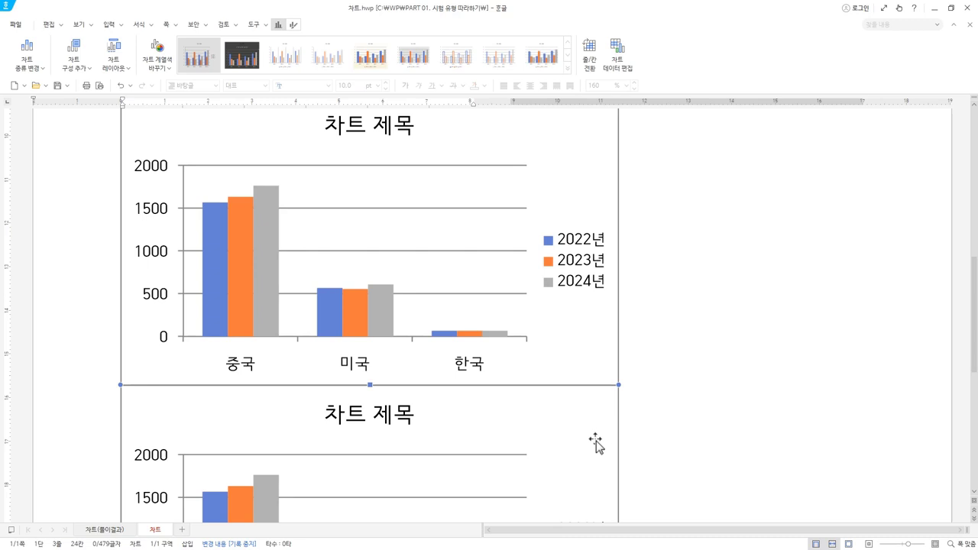
key(Delete)
scroll(555, 419, up, 1)
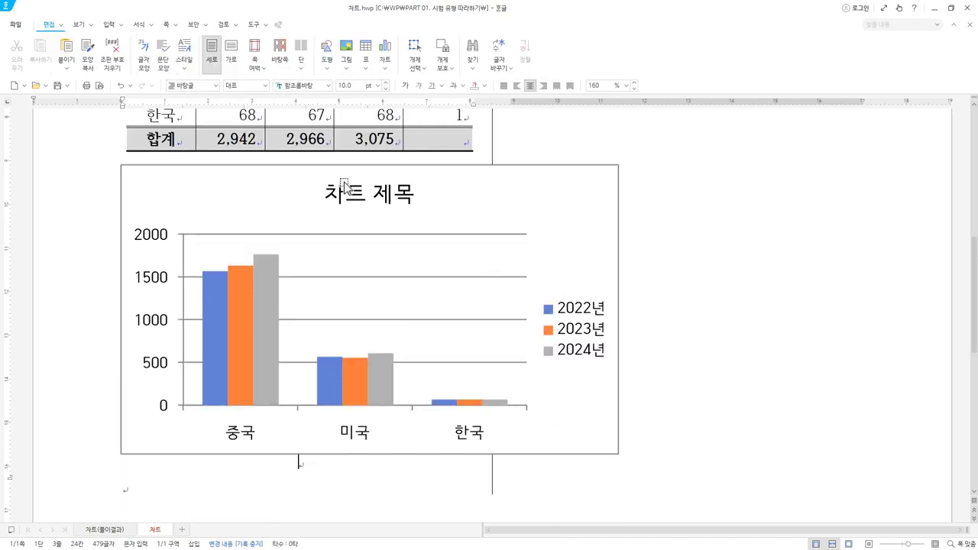